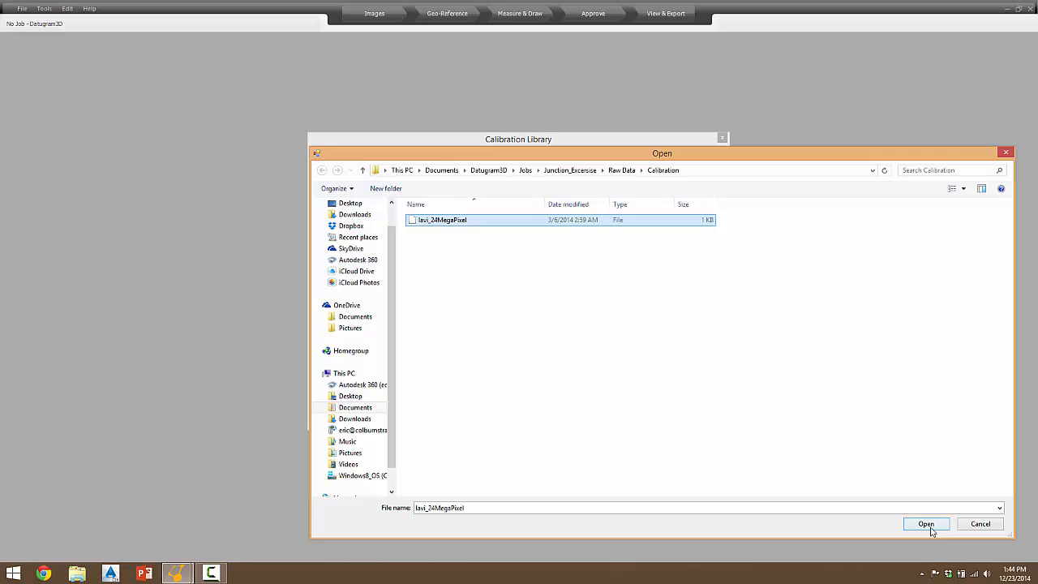
# Import the lavi_24MegaPixel calibration file into the Calibration Library
pyautogui.click(928, 527)
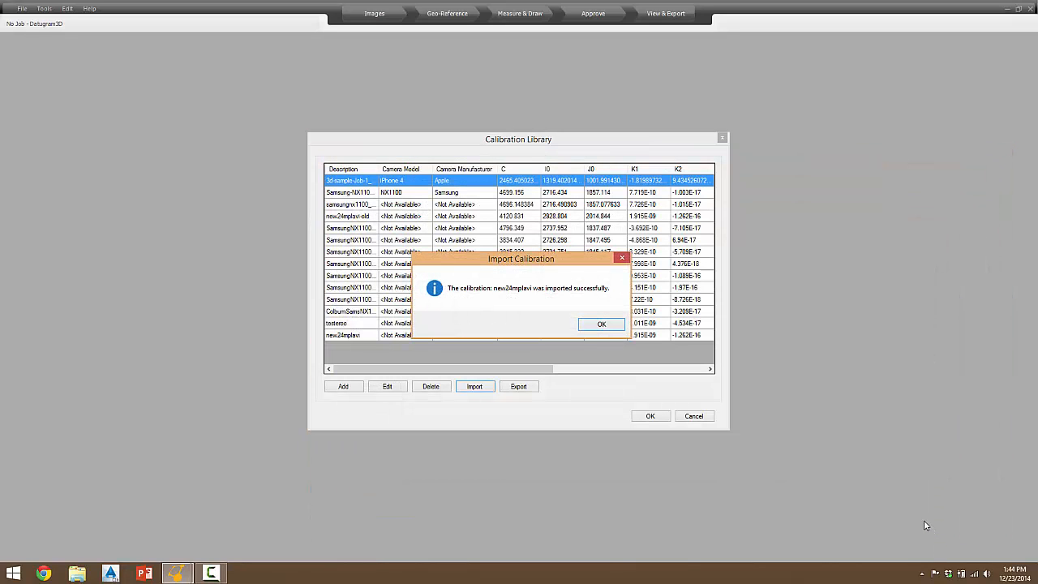
pyautogui.click(600, 324)
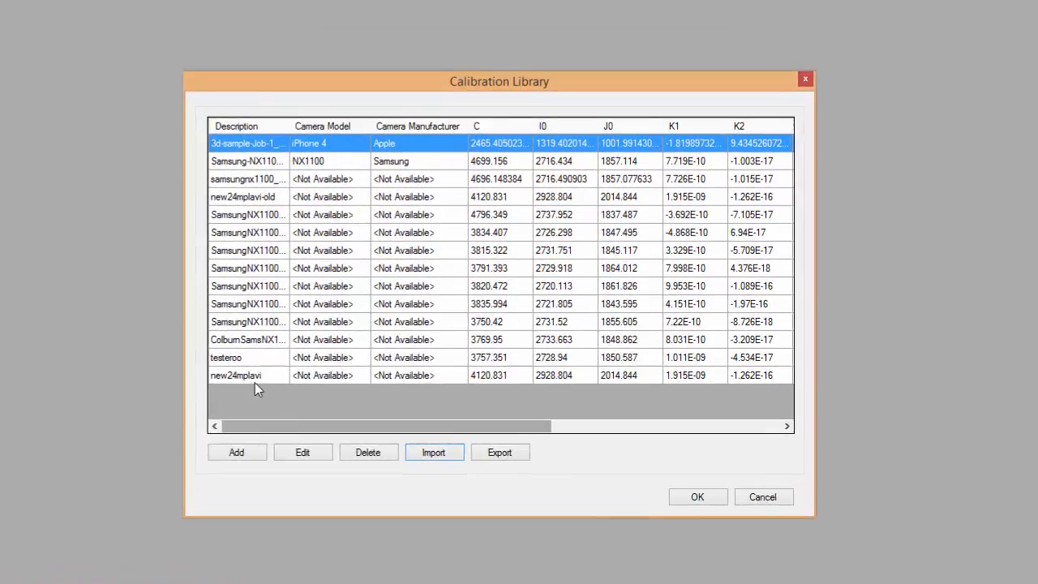
# Open the new24mplavi calibration's properties to review its parameters, then close the Calibration Library
pyautogui.click(355, 335)
pyautogui.doubleClick(129, 427)
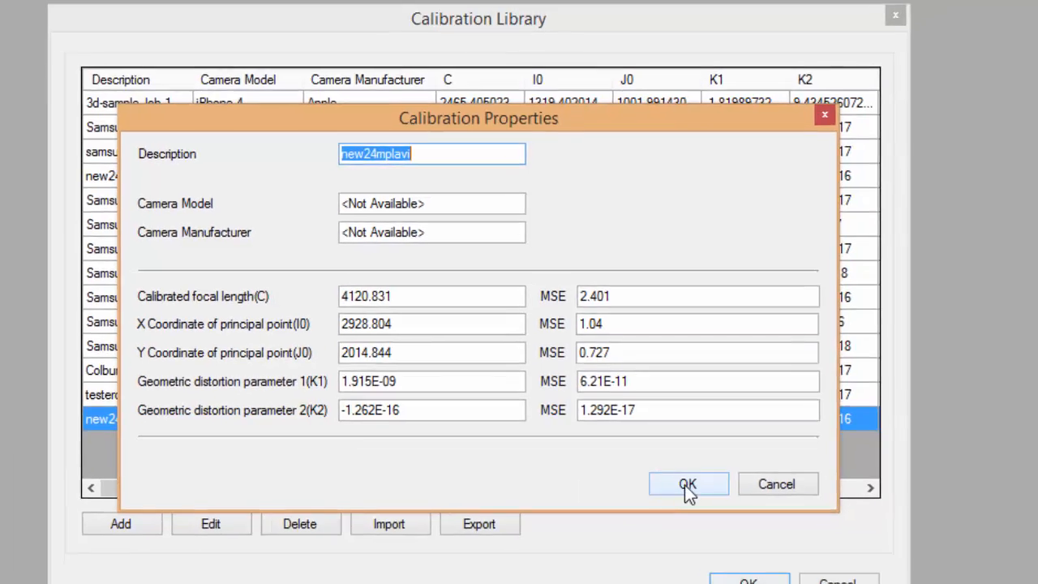
pyautogui.click(699, 506)
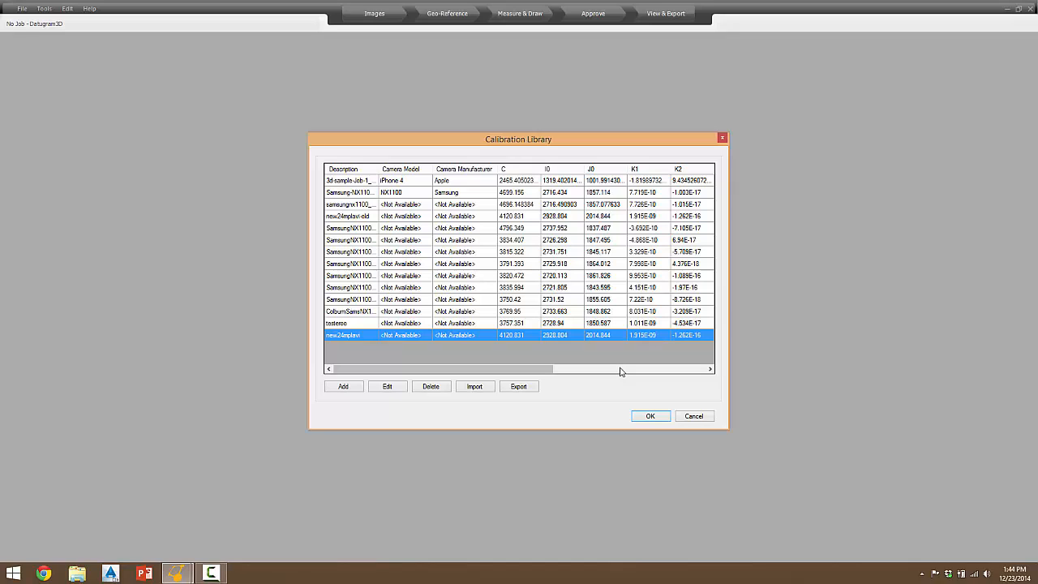
pyautogui.click(650, 415)
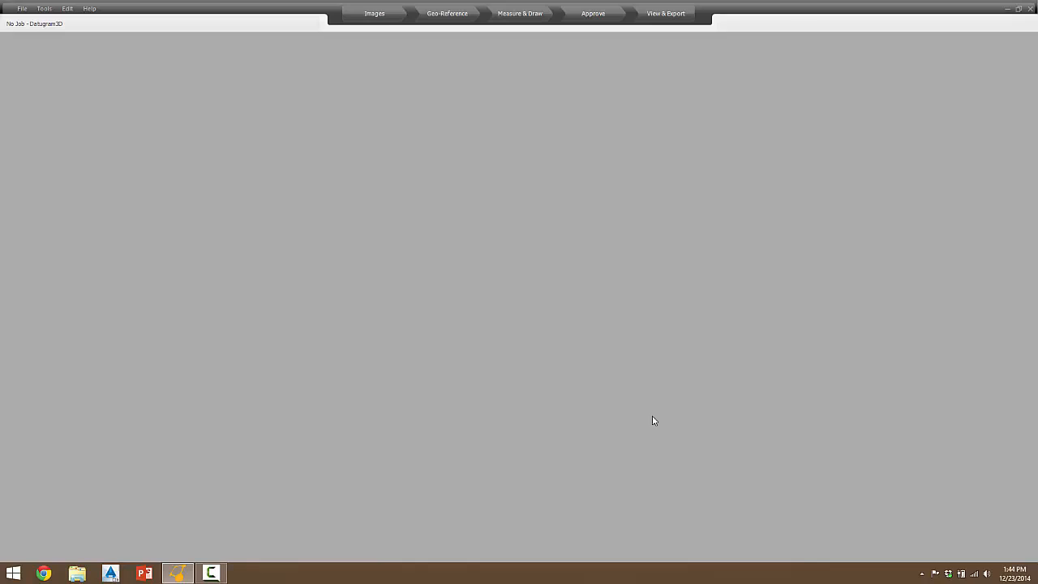
# Create a new job named D3D100
pyautogui.click(21, 11)
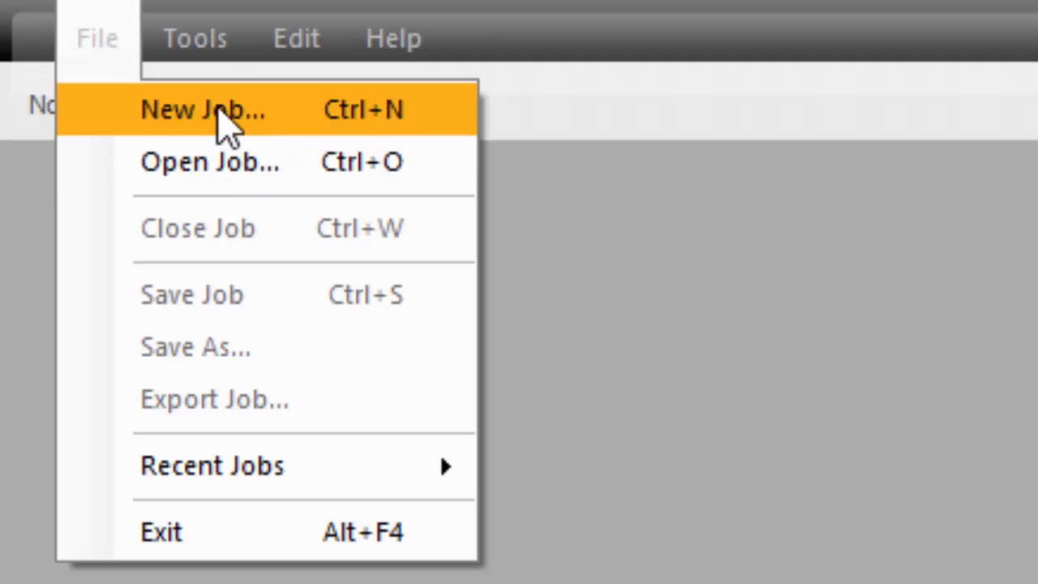
pyautogui.click(224, 122)
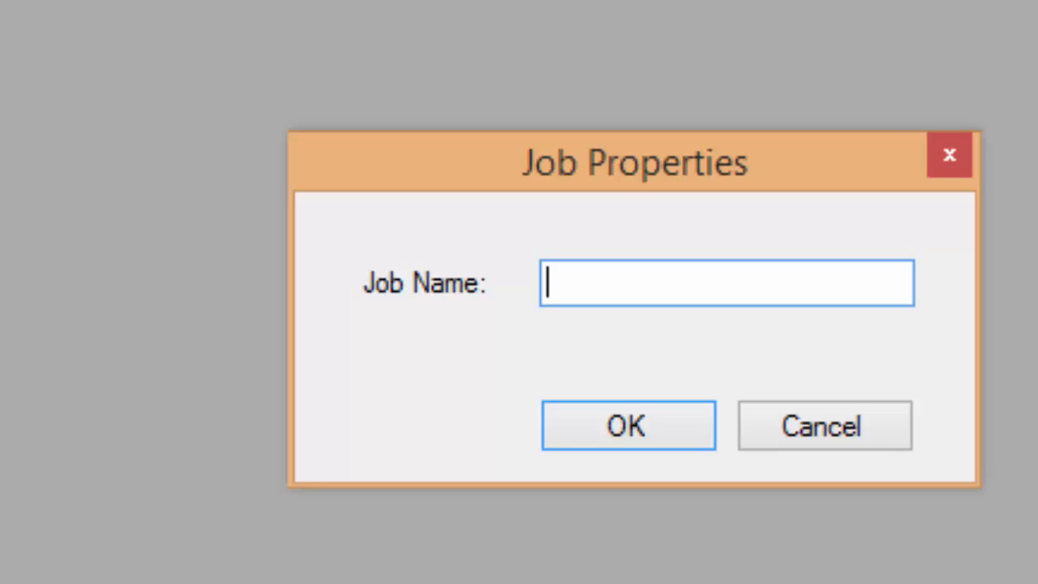
pyautogui.write('D#D')
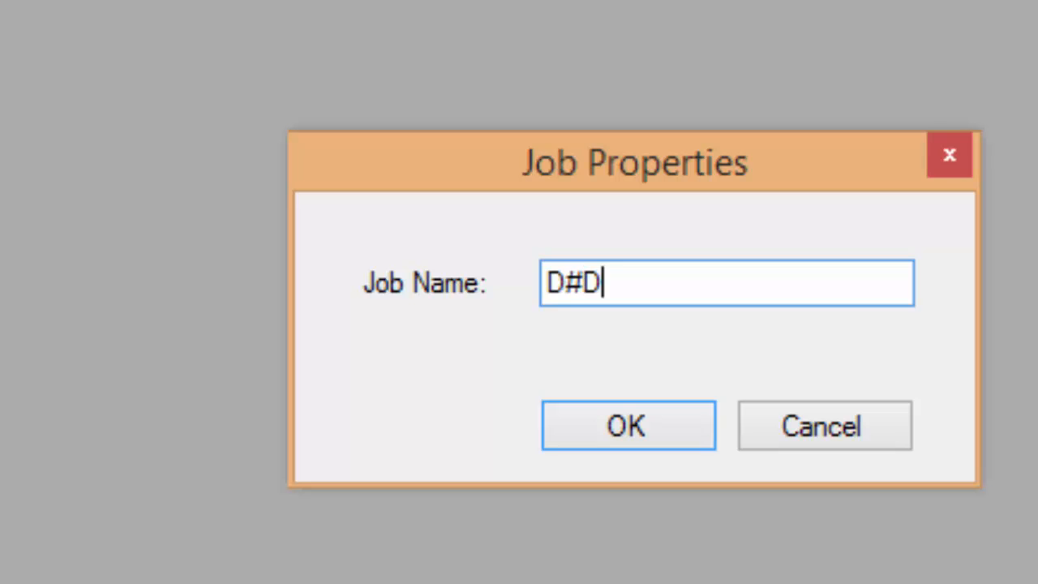
pyautogui.press('BackSpace')
pyautogui.press('BackSpace')
pyautogui.write('3')
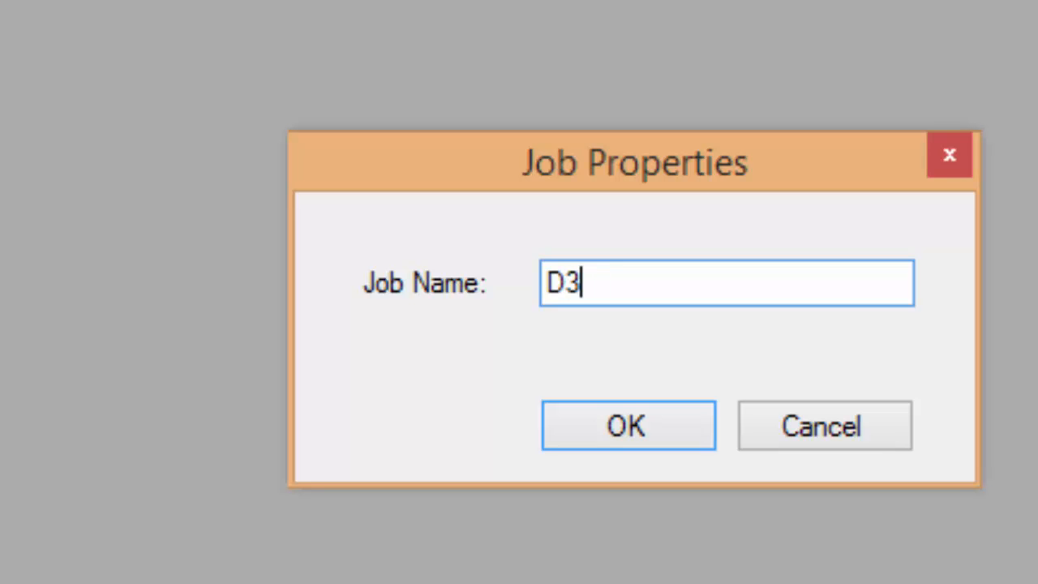
pyautogui.write('D10')
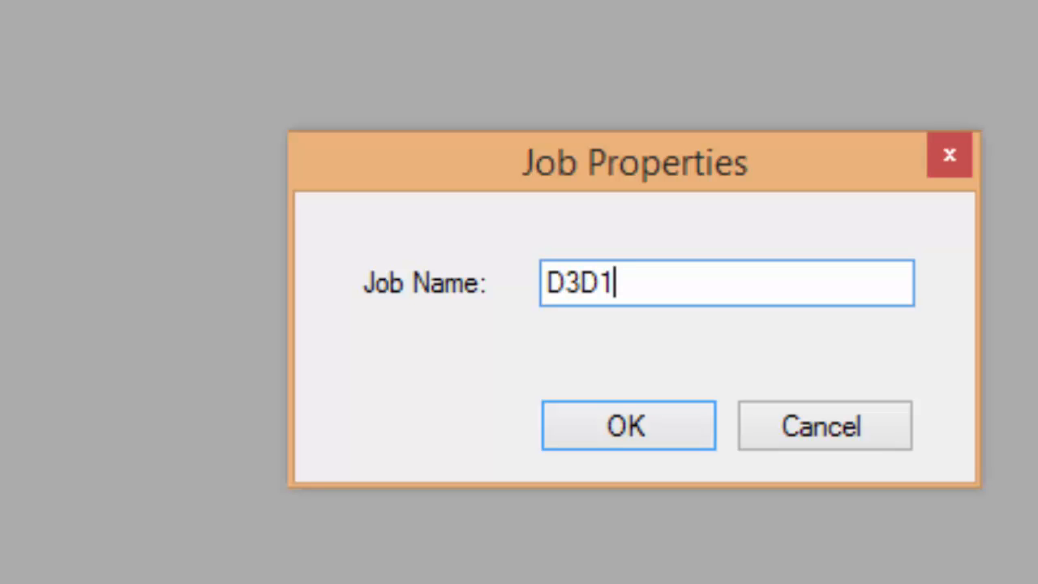
pyautogui.write('0')
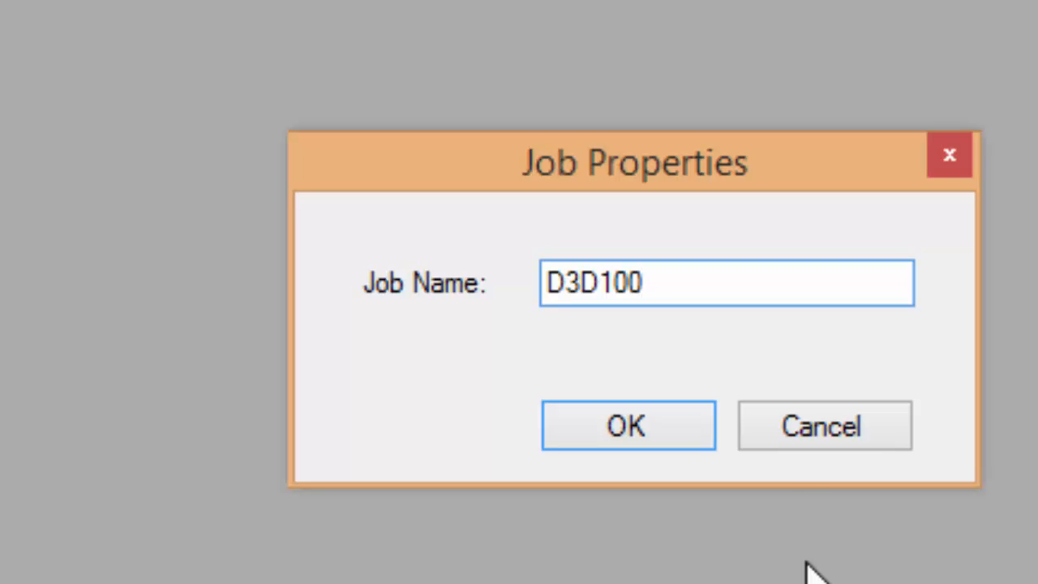
pyautogui.click(640, 441)
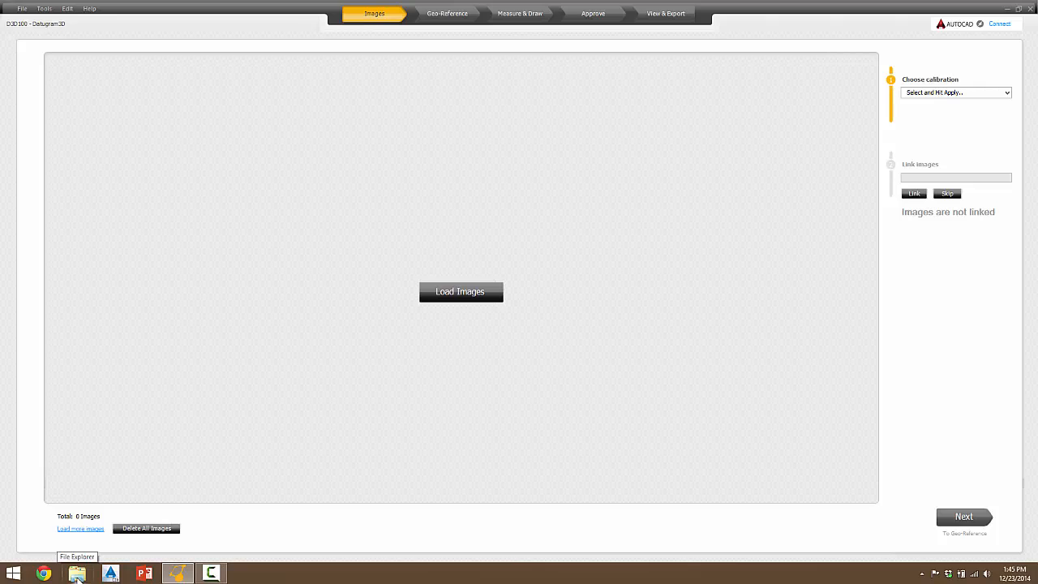
# Inspect the new D3D100 job folder under Documents > Datugram3D > Jobs in File Explorer, then close it
pyautogui.click(77, 574)
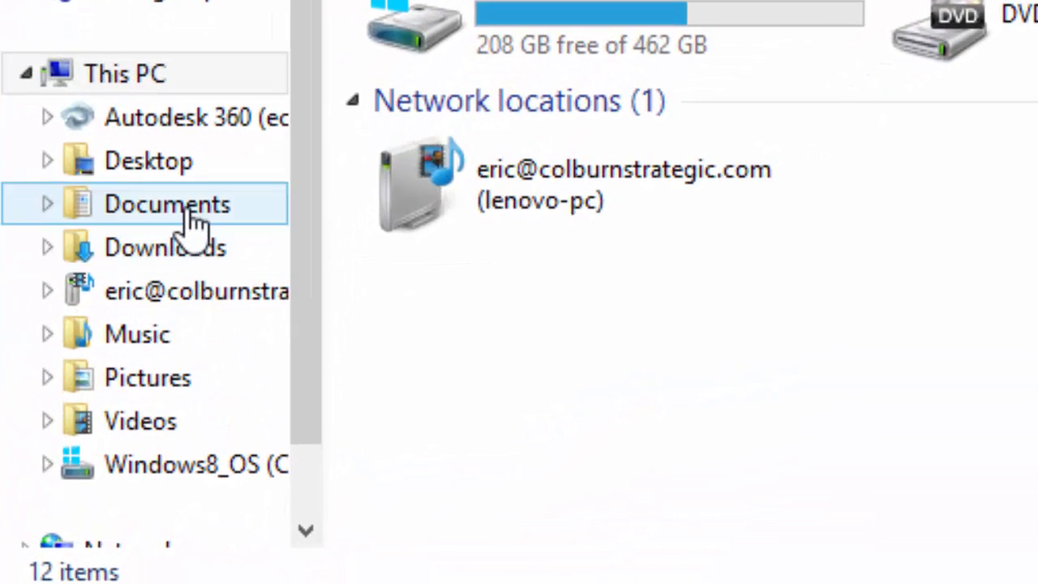
pyautogui.click(191, 222)
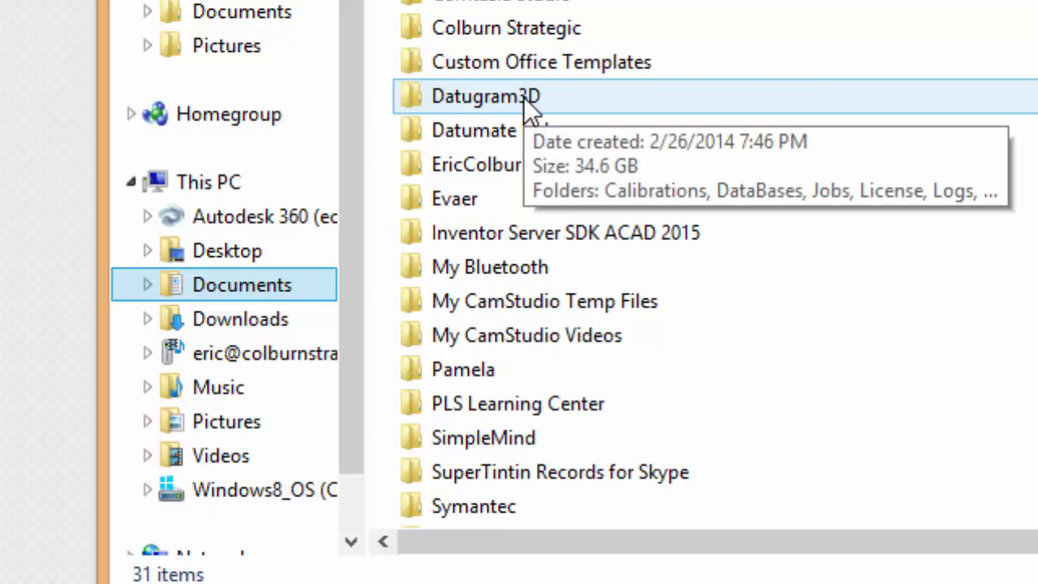
pyautogui.doubleClick(524, 97)
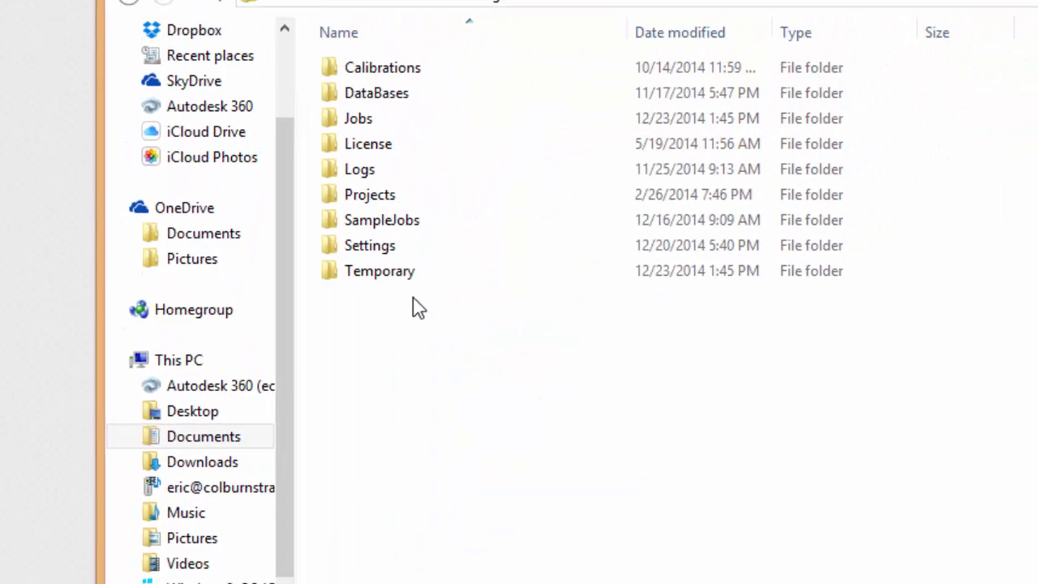
pyautogui.doubleClick(370, 119)
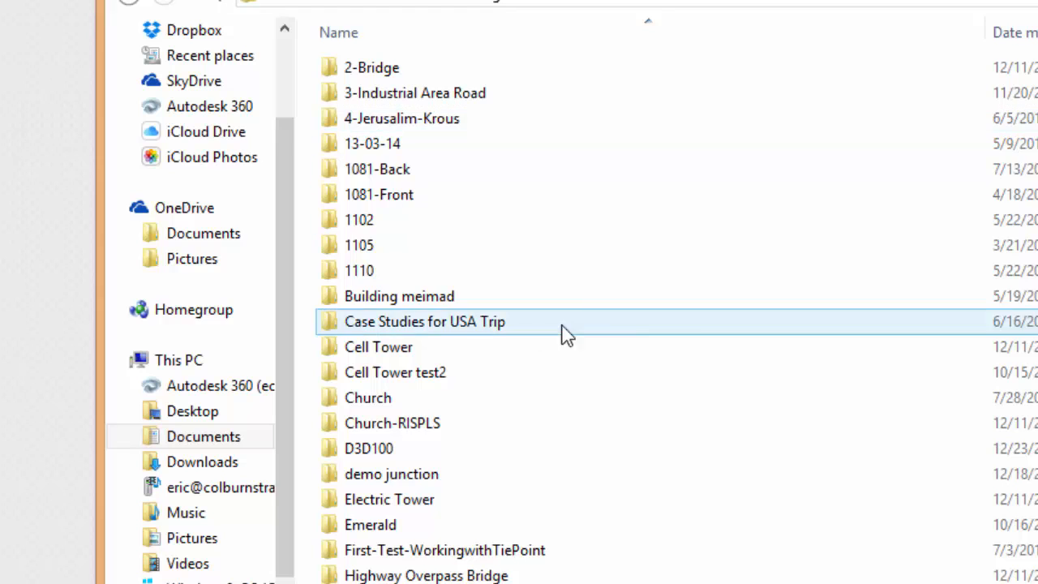
pyautogui.scroll(-2, 677, 316)
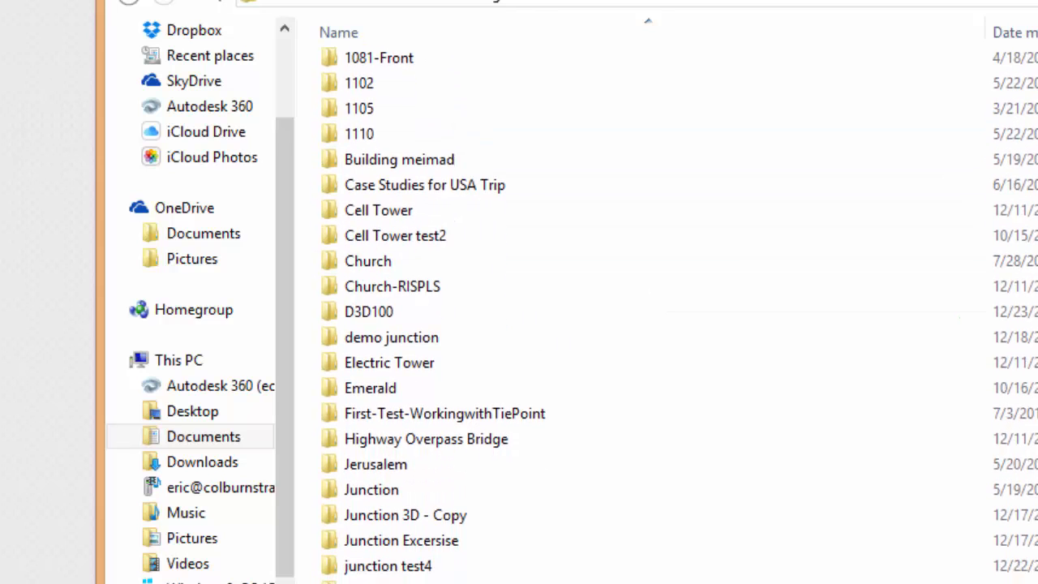
pyautogui.click(387, 305)
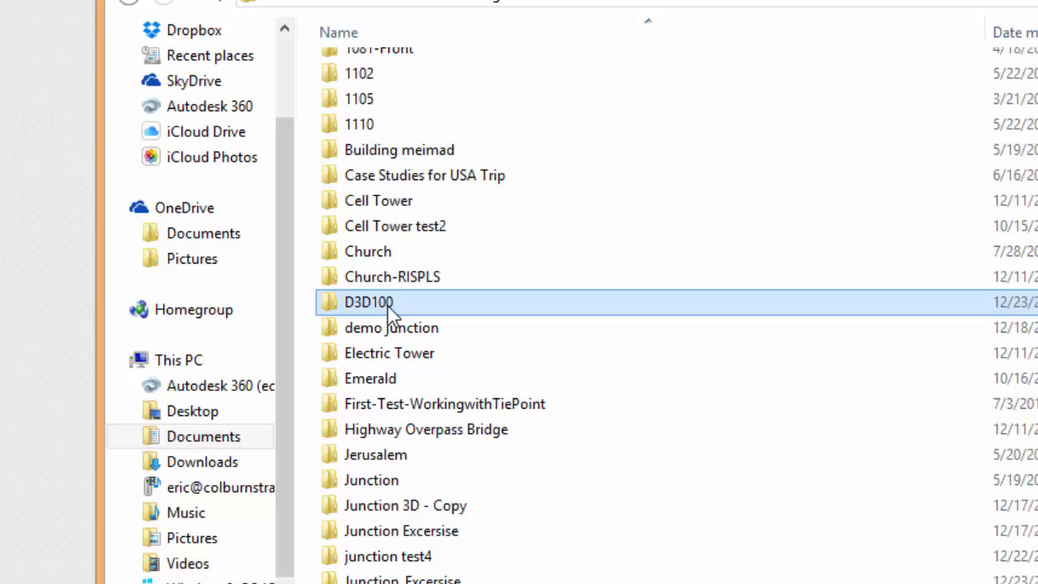
pyautogui.doubleClick(387, 308)
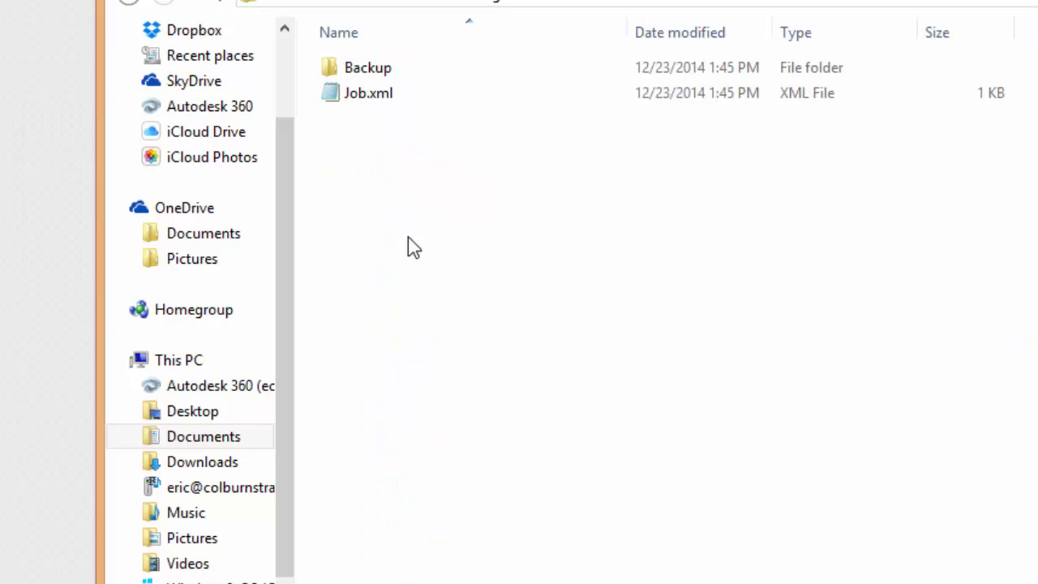
pyautogui.click(398, 102)
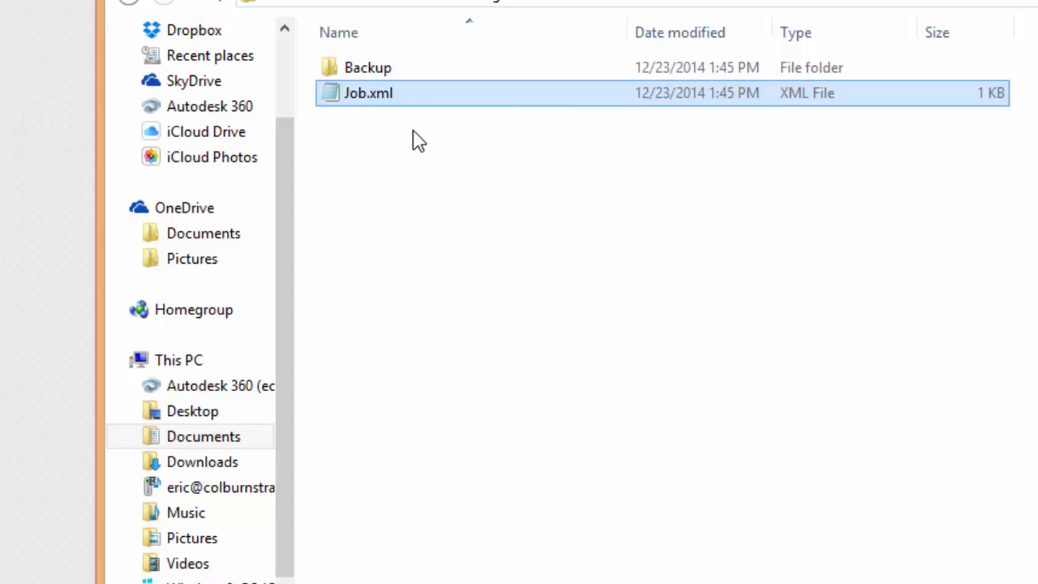
pyautogui.click(439, 281)
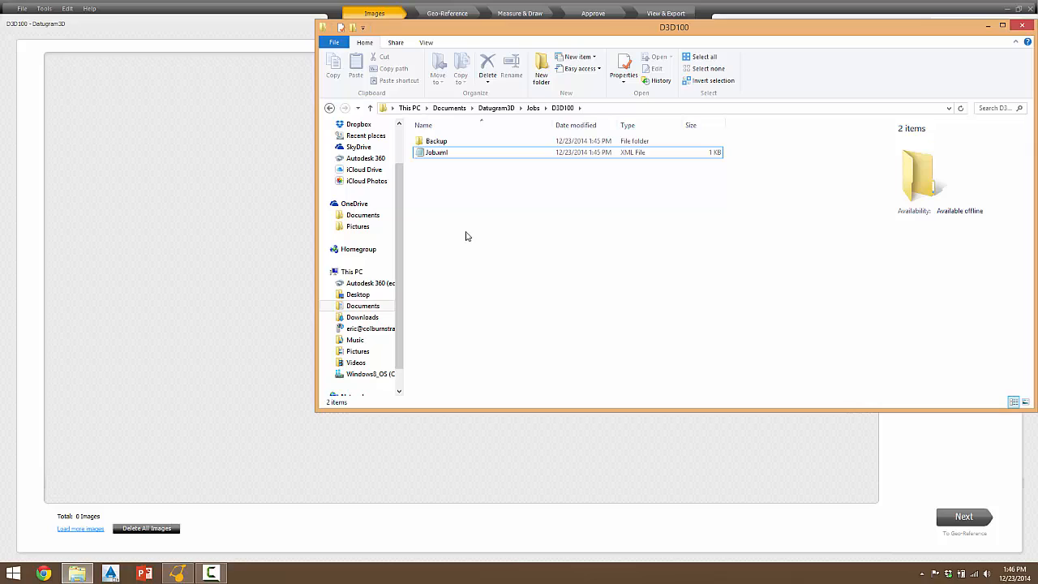
pyautogui.click(1027, 28)
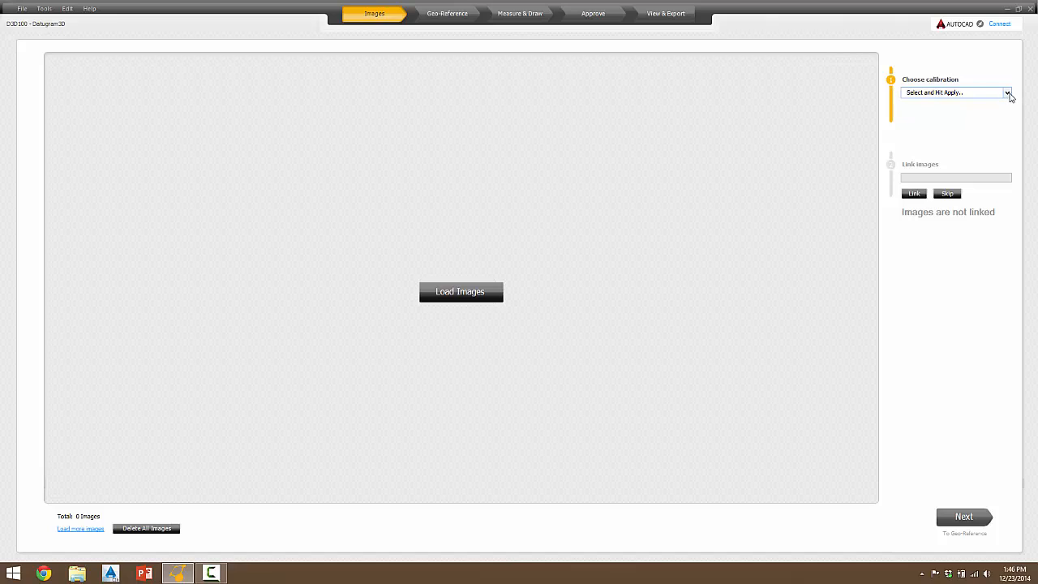
pyautogui.click(1007, 94)
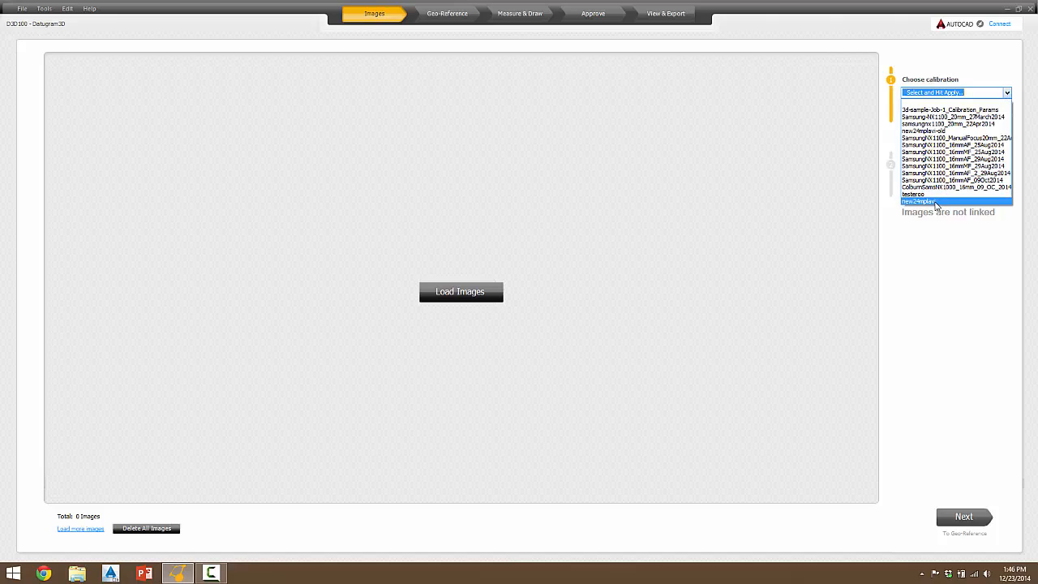
pyautogui.click(937, 201)
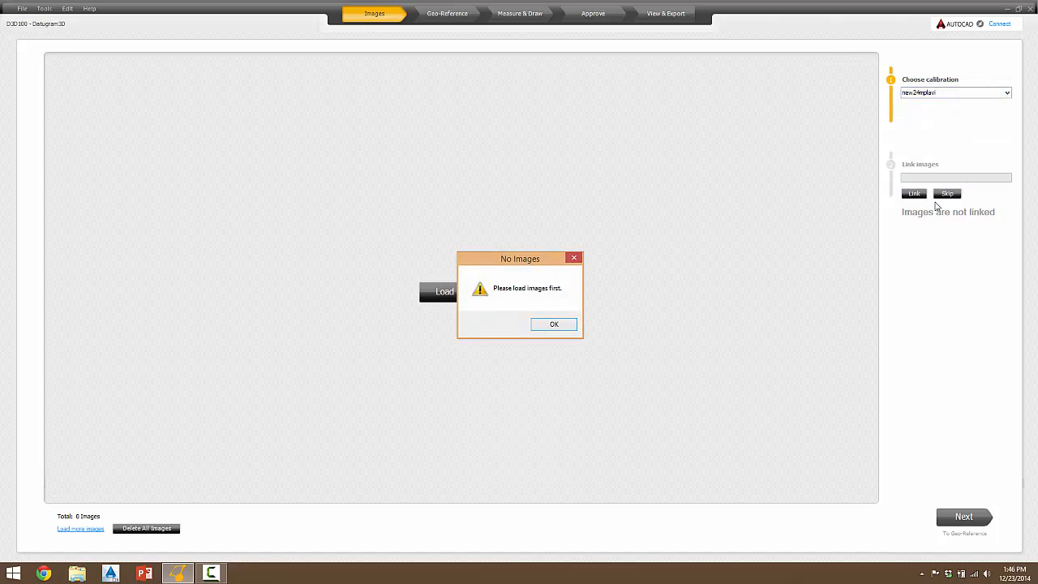
pyautogui.click(569, 328)
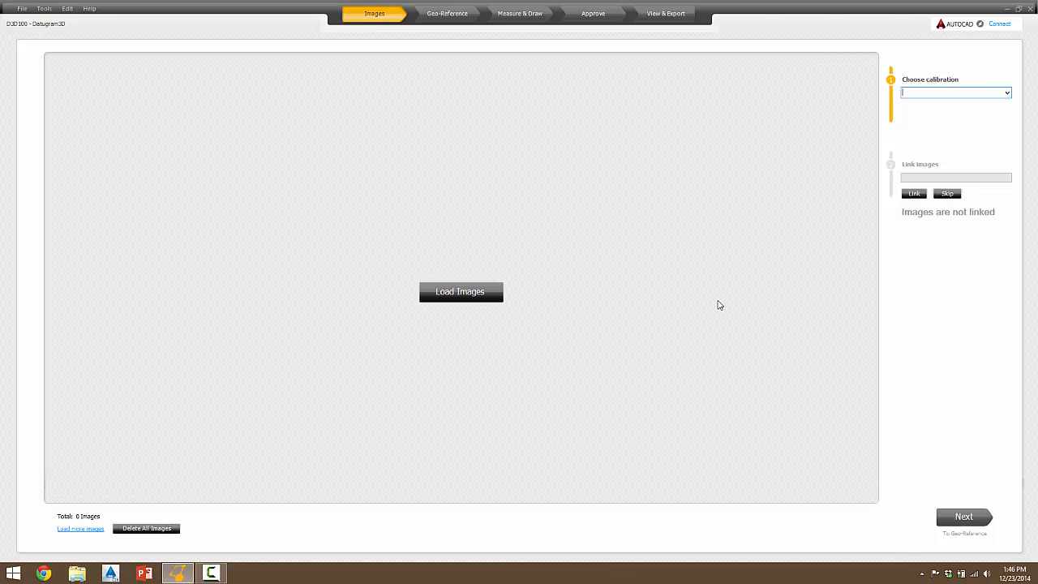
# Load all 19 junction images from the Junction_Excersise Raw Data Images folder into the job
pyautogui.click(460, 292)
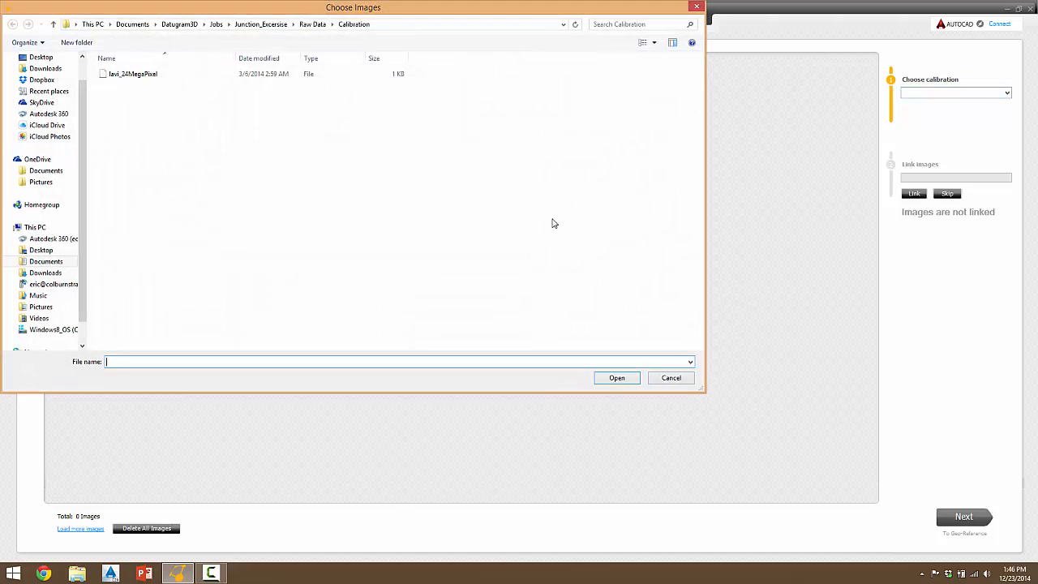
pyautogui.click(311, 24)
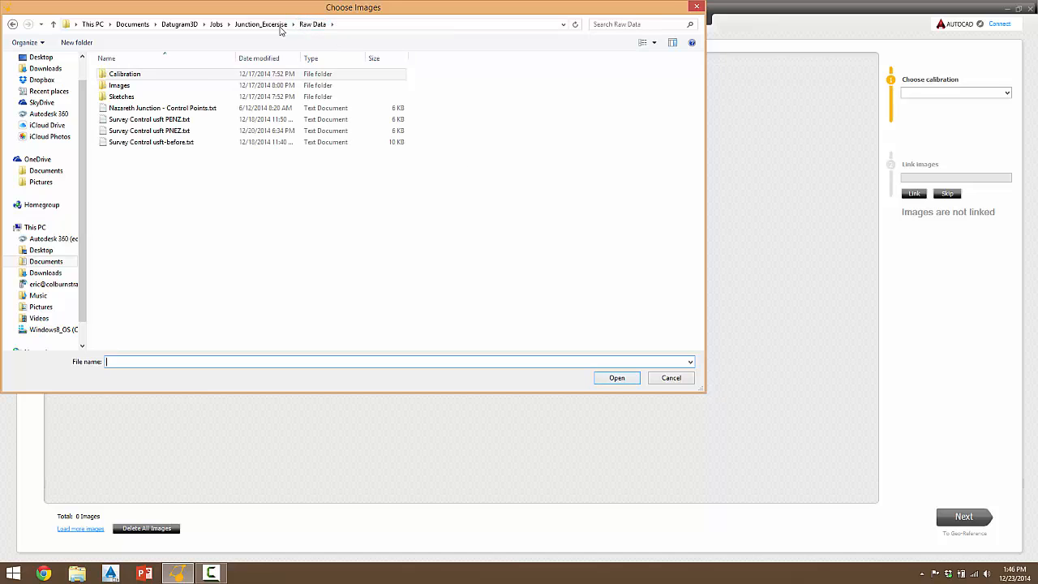
pyautogui.click(140, 87)
pyautogui.doubleClick(142, 91)
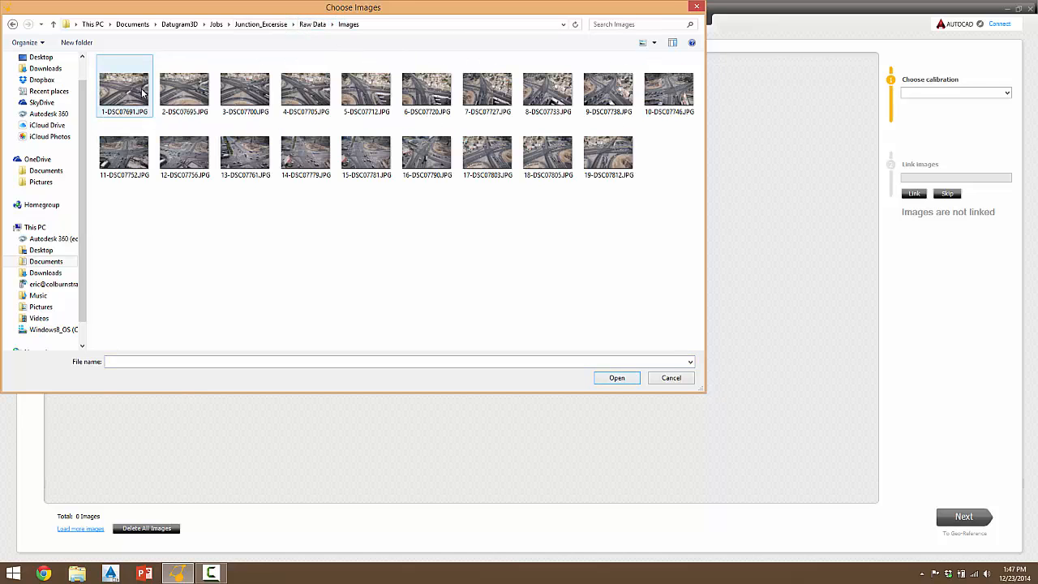
pyautogui.click(141, 92)
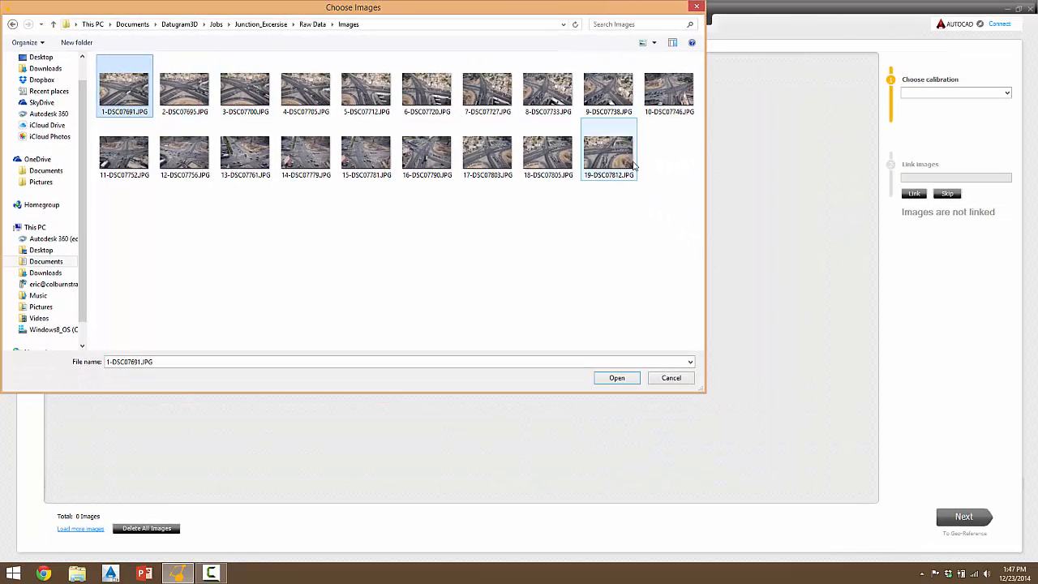
pyautogui.keyDown('shift'); pyautogui.click(628, 166); pyautogui.keyUp('shift')
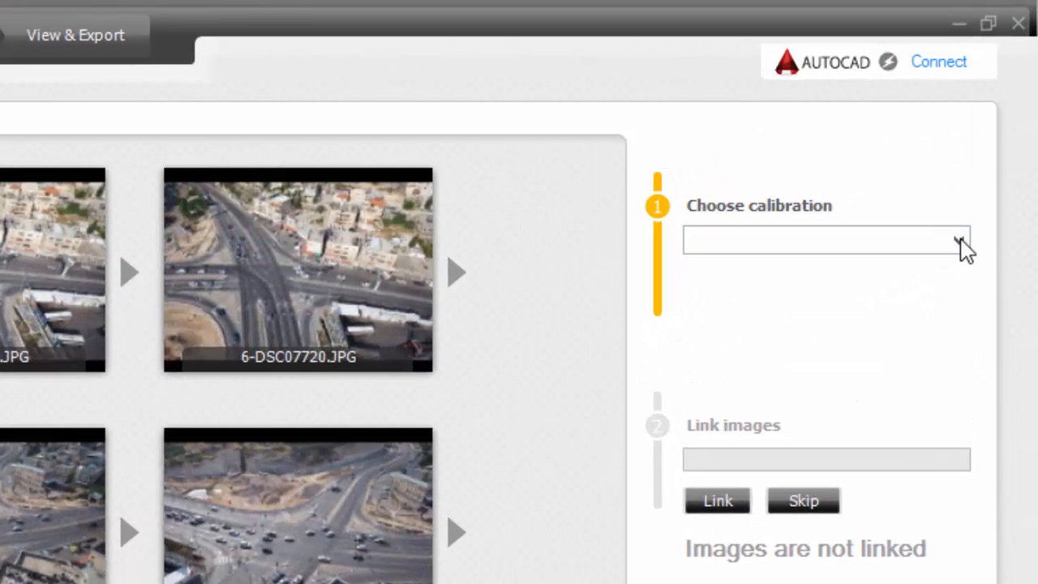
# Choose the new24mplavi calibration and start linking the loaded images
pyautogui.click(959, 240)
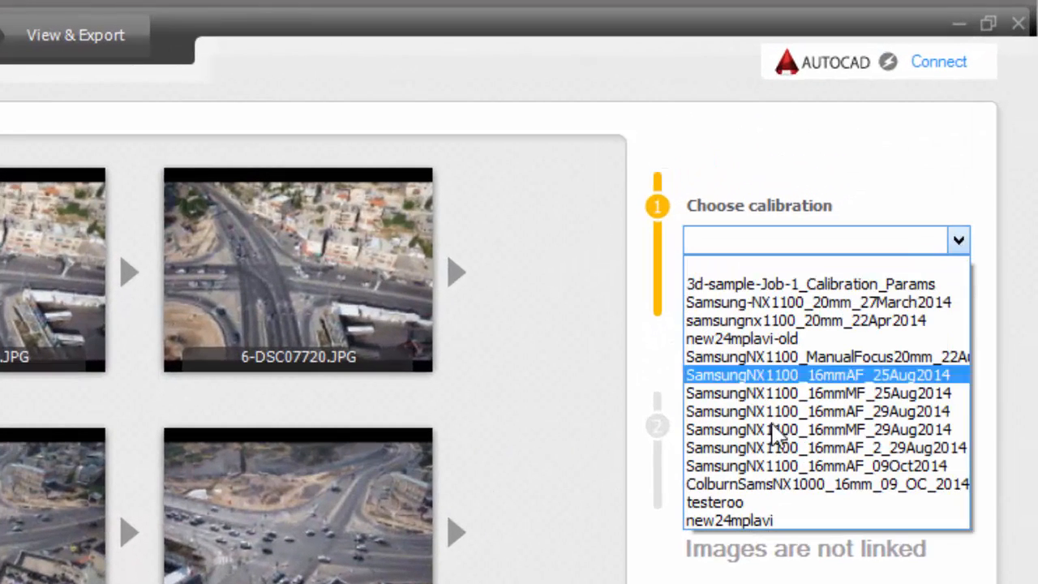
pyautogui.click(730, 521)
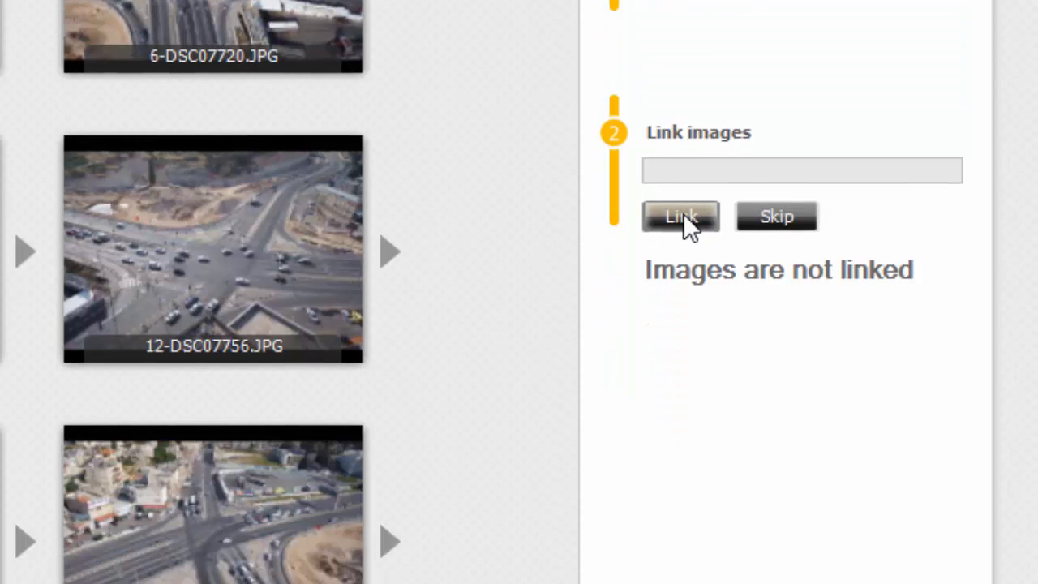
pyautogui.click(681, 556)
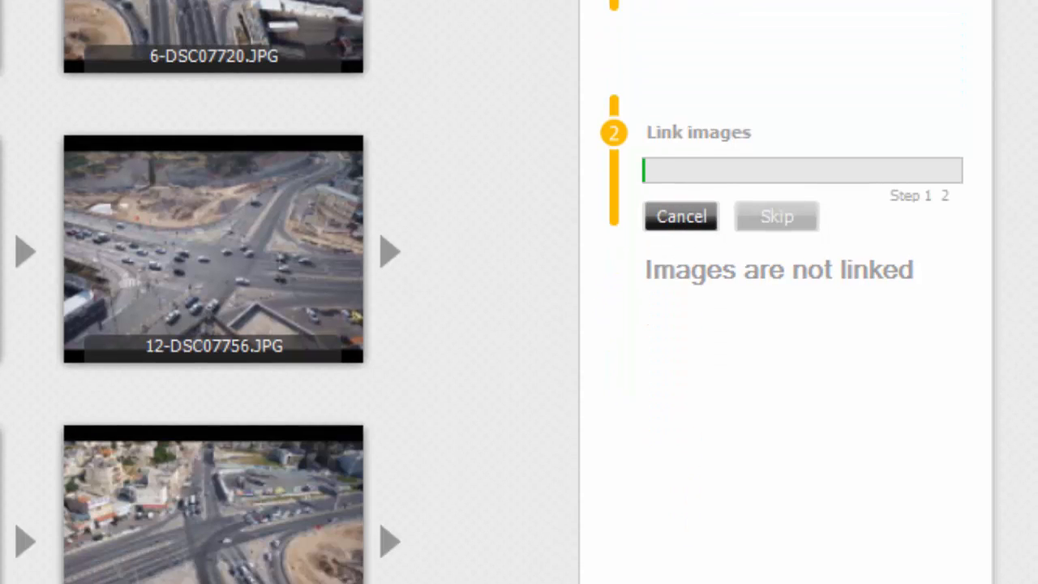